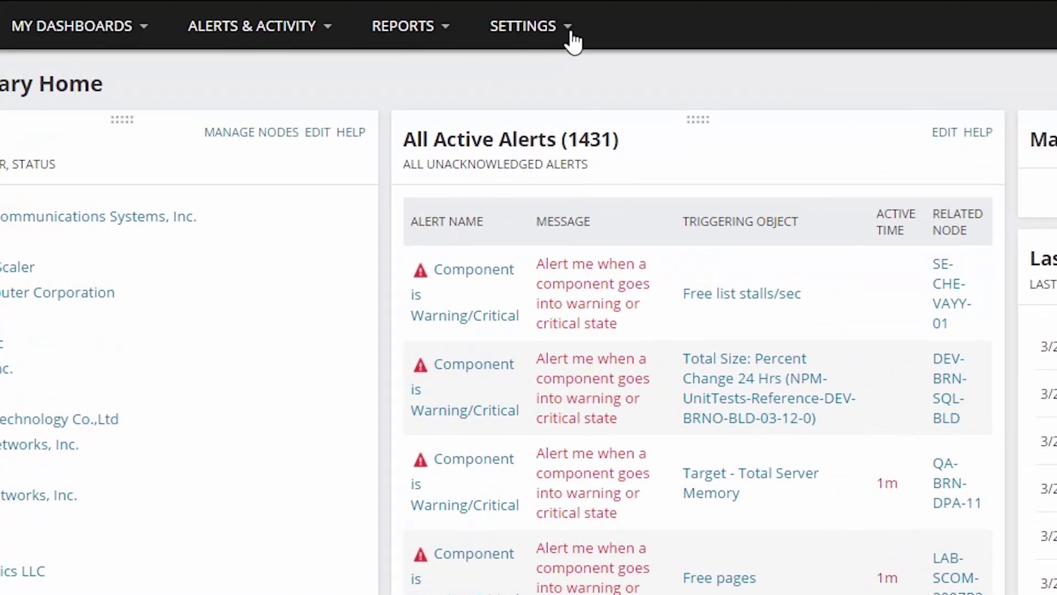
Go through Settings > All Settings to the Views section and open Manage Views
left_click(364, 28)
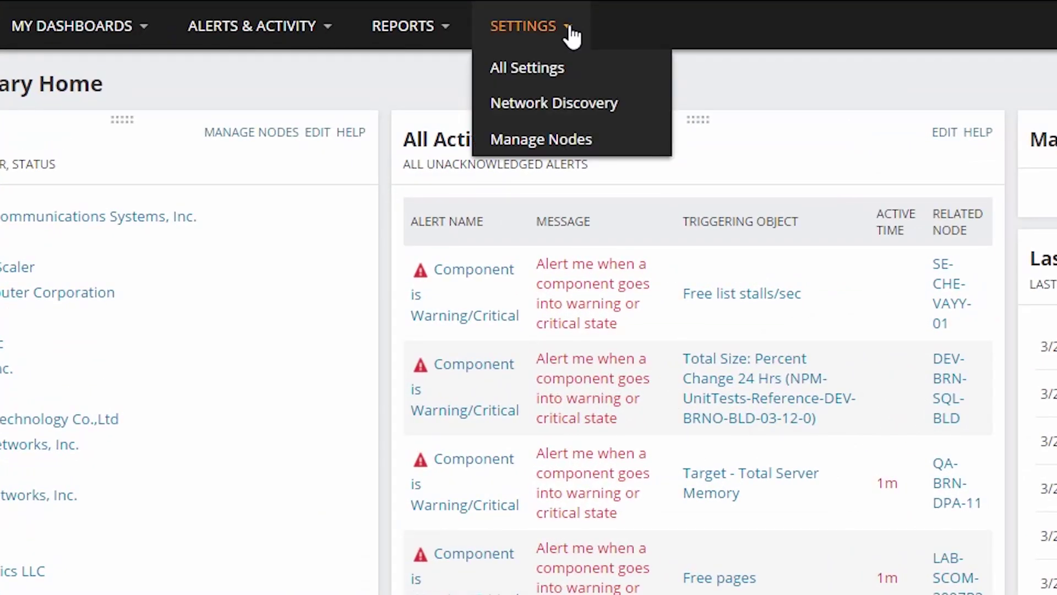
left_click(552, 70)
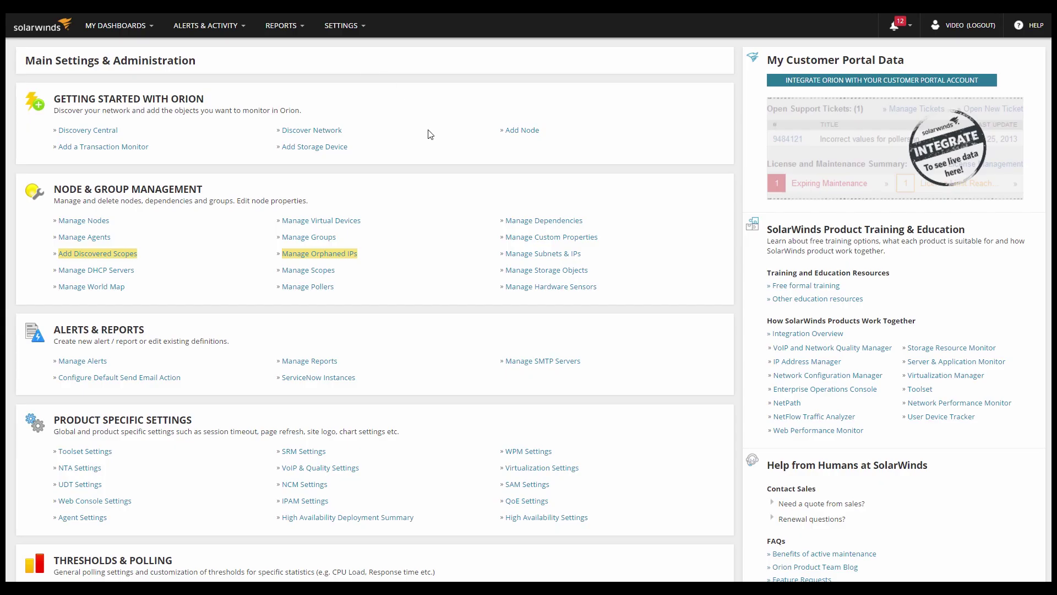
scroll(1048, 244, "down", 1)
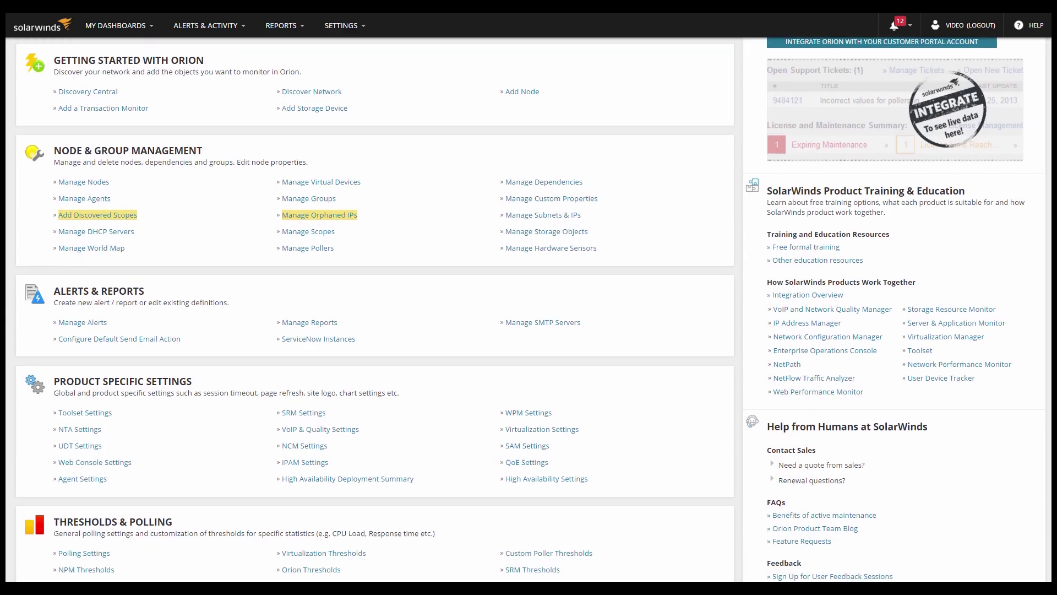
scroll(515, 309, "down", 8)
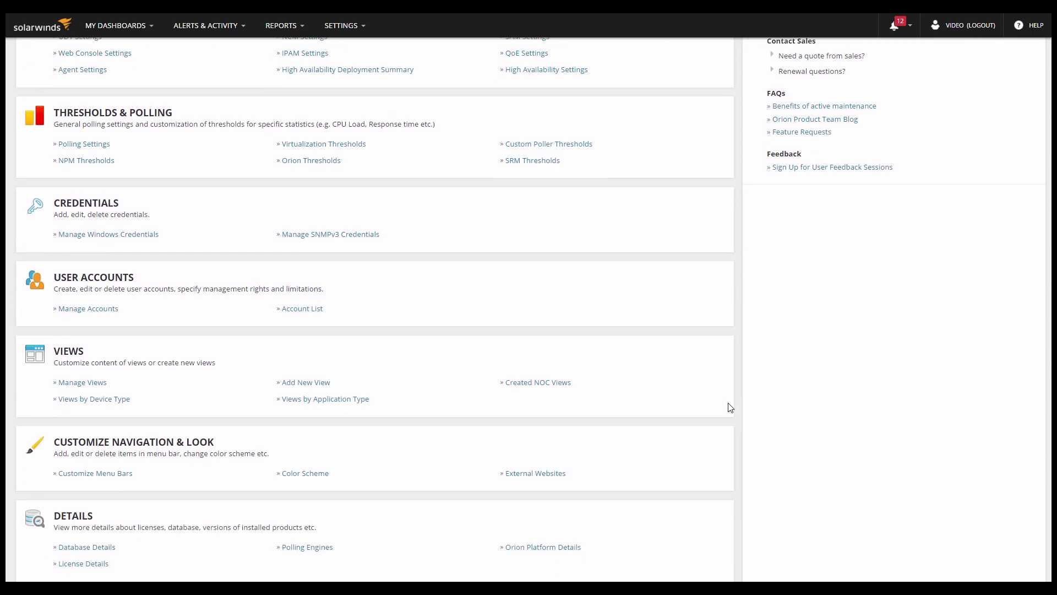
left_click(92, 384)
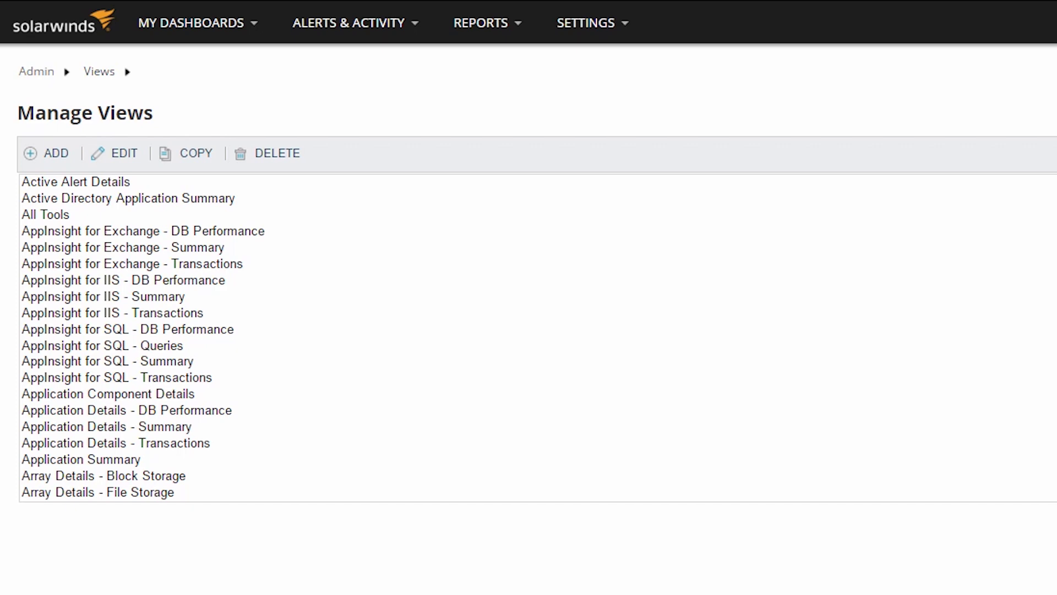
Add a new view named 'Demo View' and move on to choosing its view type
left_click(56, 163)
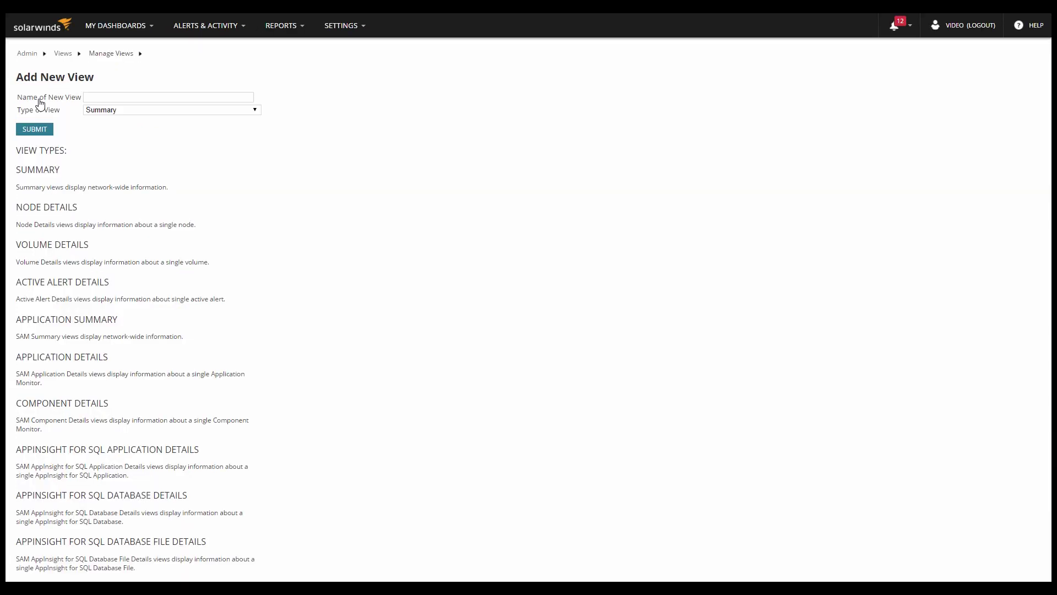
left_click(98, 96)
type("D")
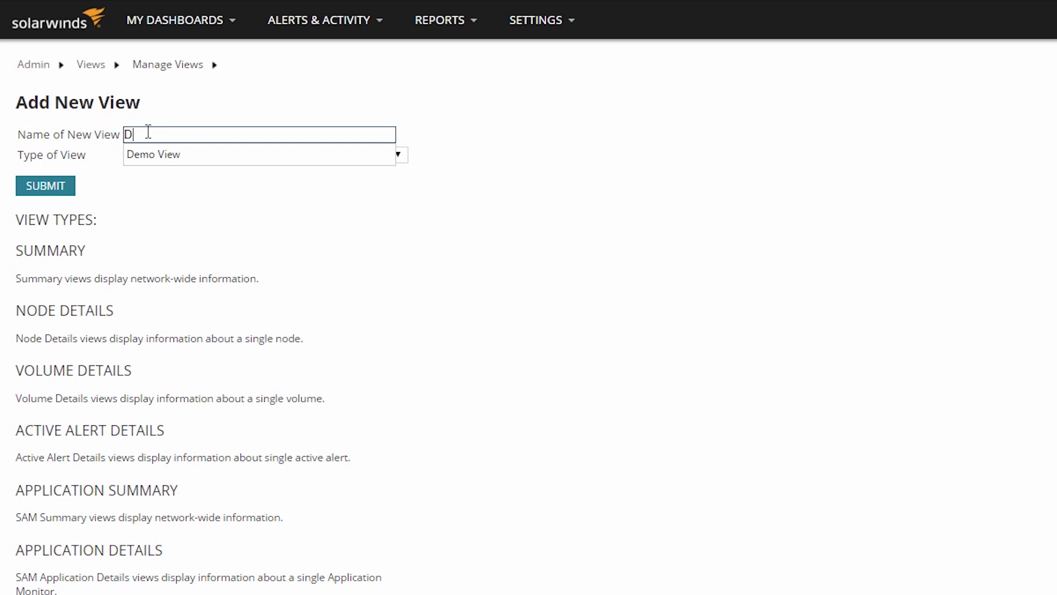
type("emo View")
key("Tab")
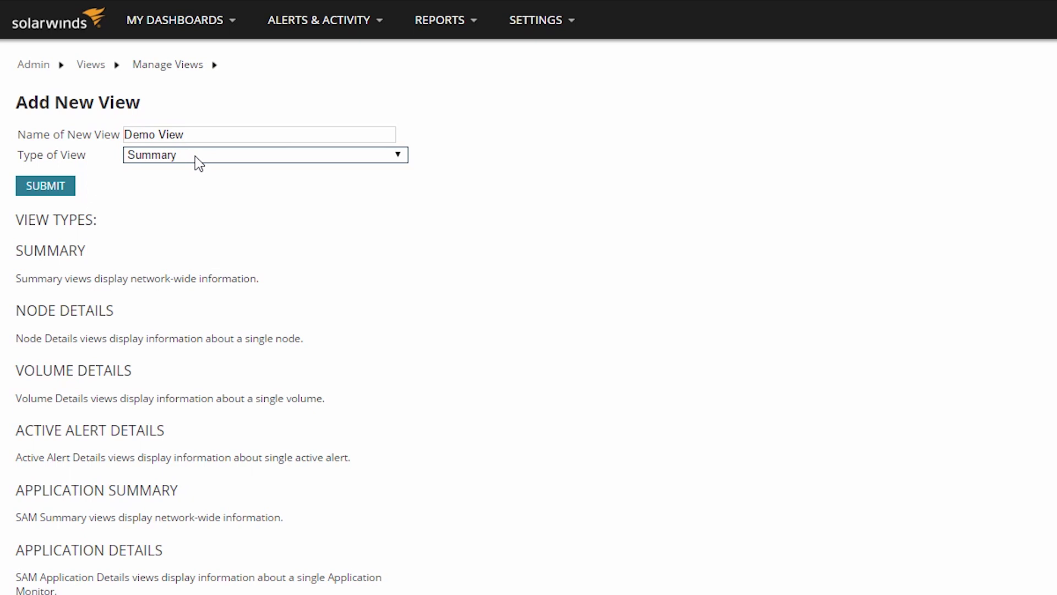
left_click(404, 160)
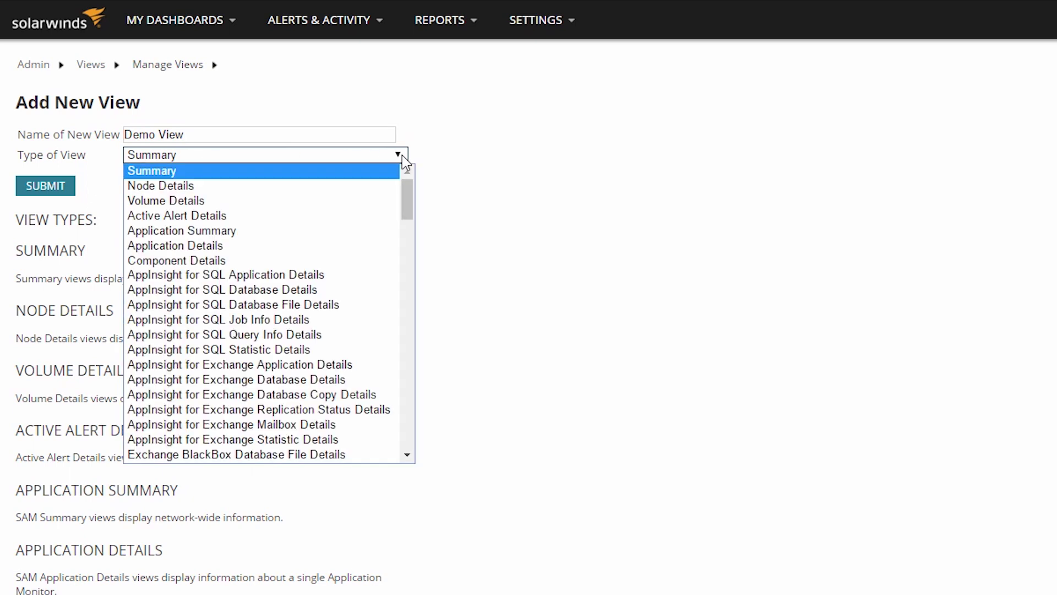
left_click(402, 155)
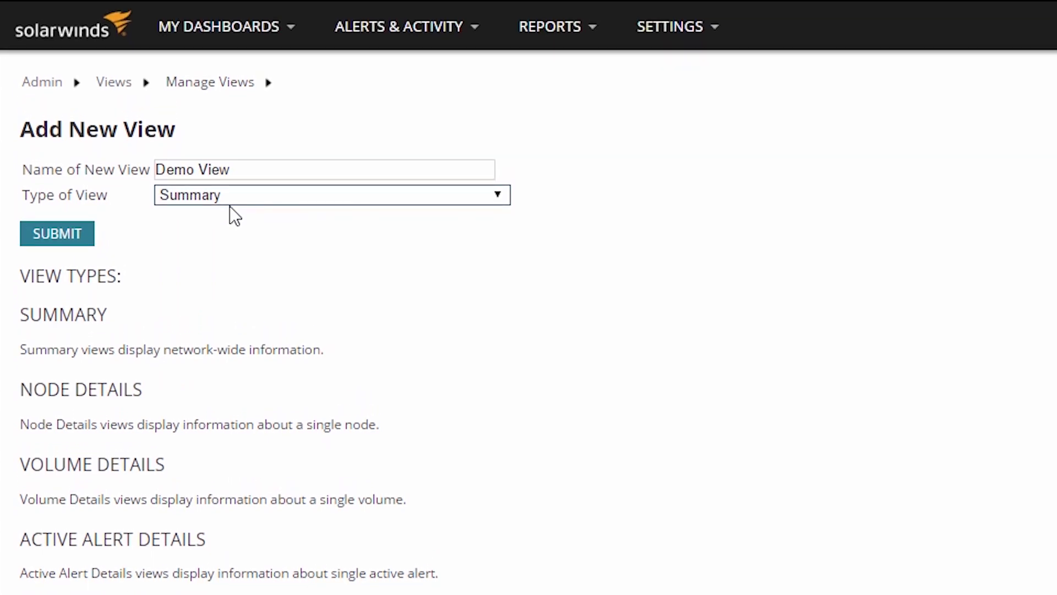
left_click(503, 195)
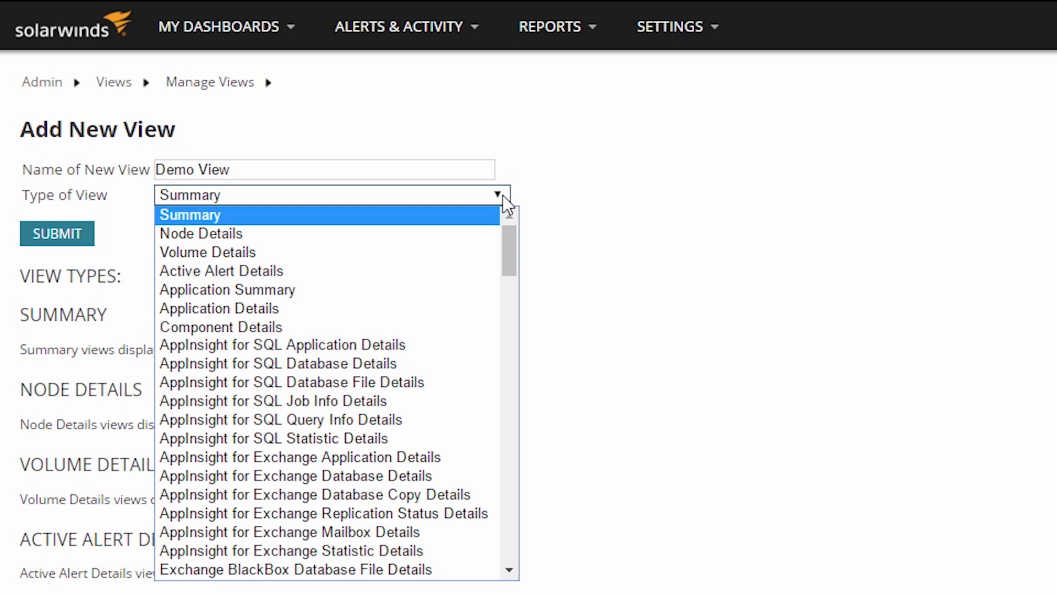
left_click(503, 195)
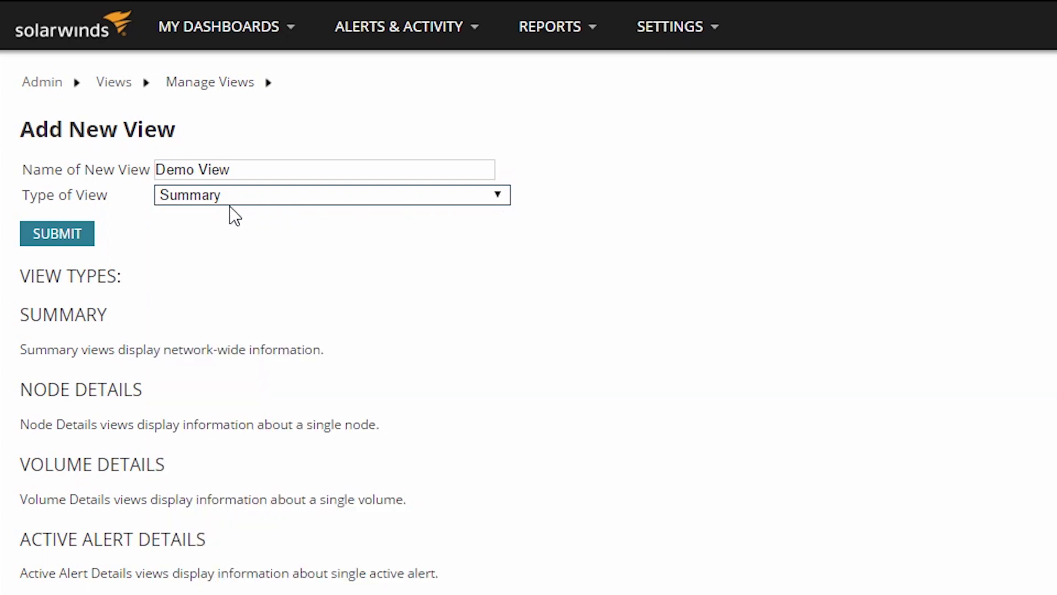
Submit Demo View, then rename its Summary tab to the suggested '- jr admin' name
left_click(62, 240)
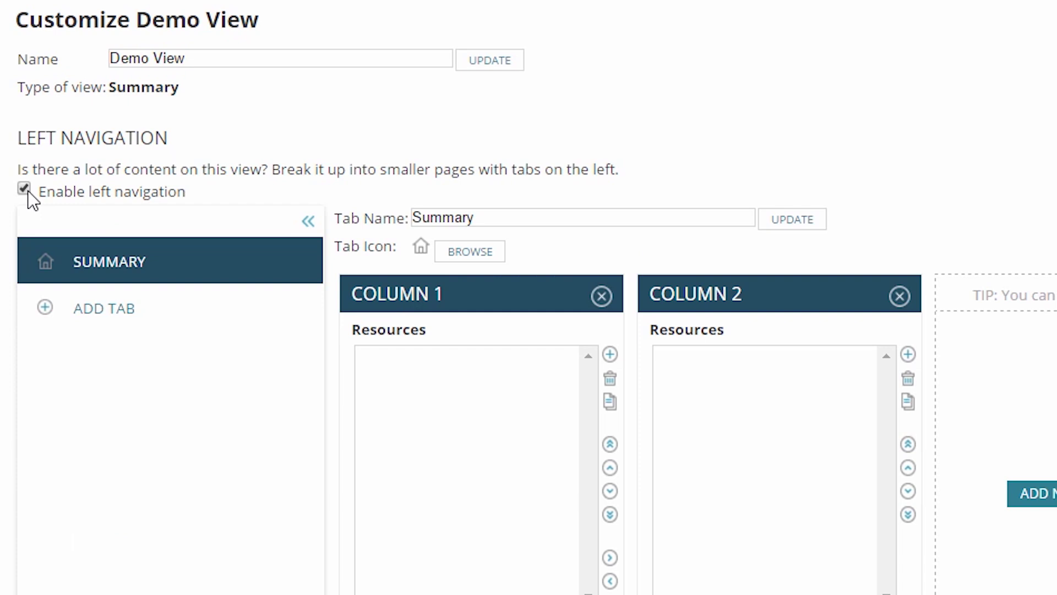
left_click(488, 218)
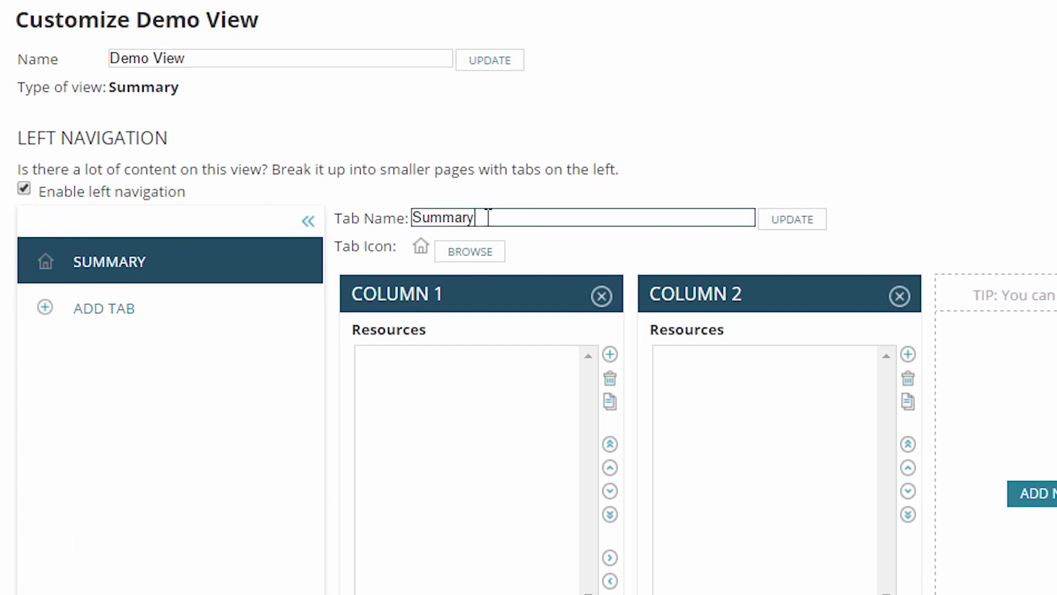
type("- j")
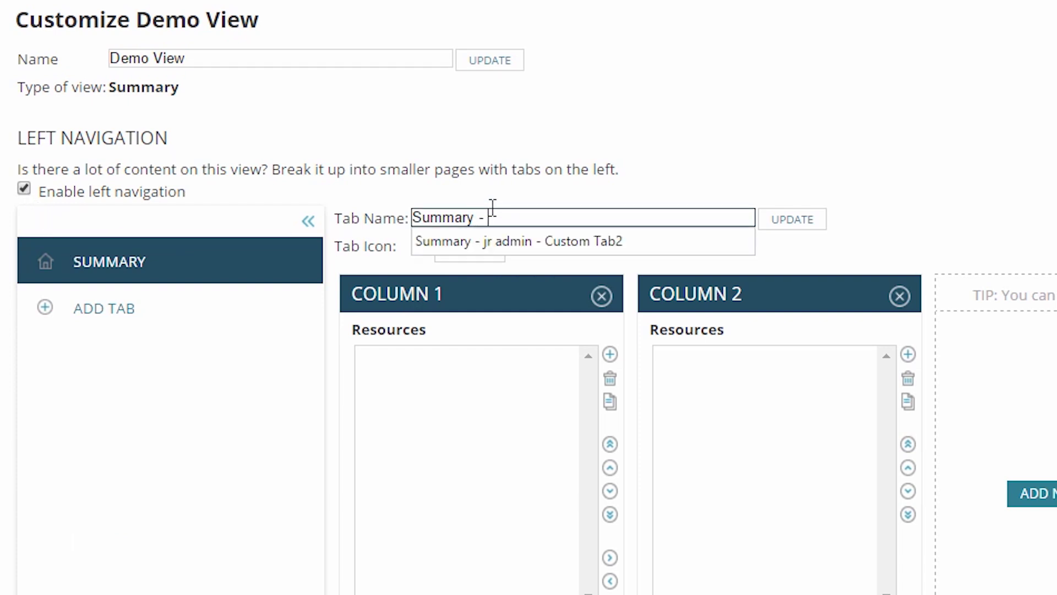
type("r admin - Custom Tab2")
left_click(517, 240)
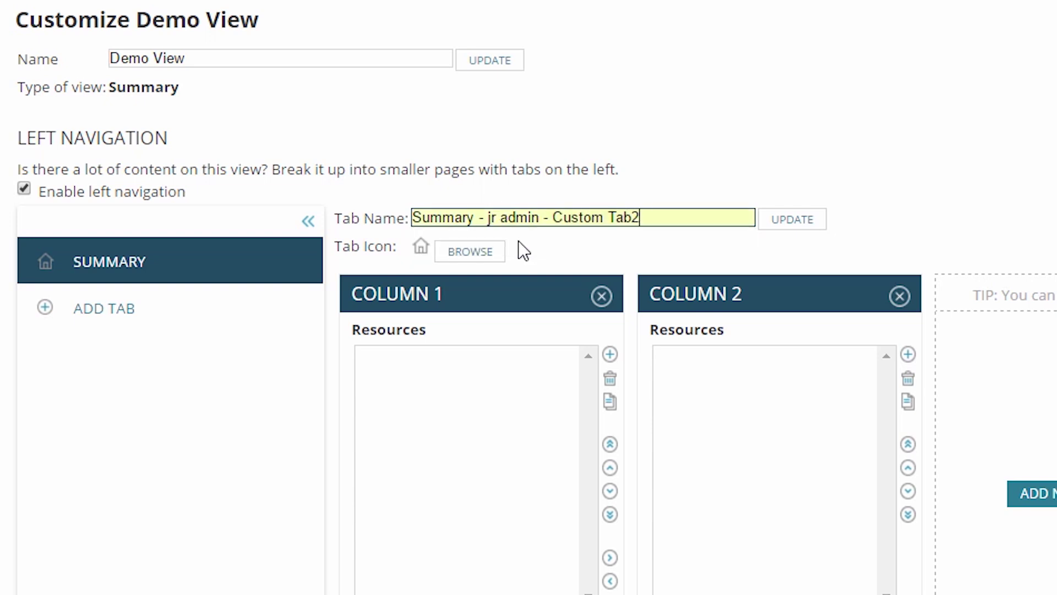
left_click(793, 223)
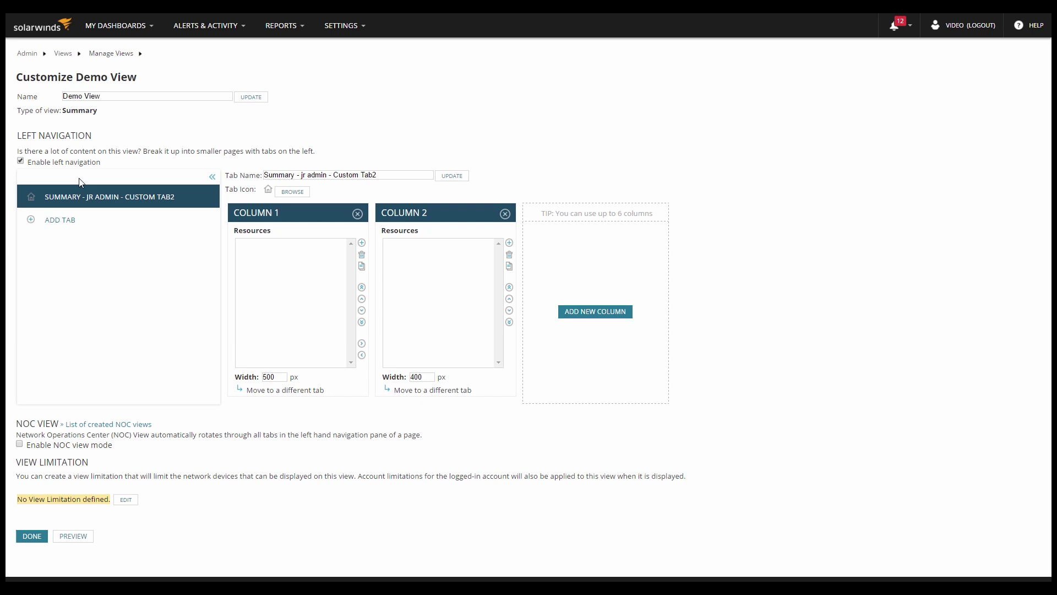
Disable left navigation for Demo View and confirm deleting its subviews
left_click(21, 162)
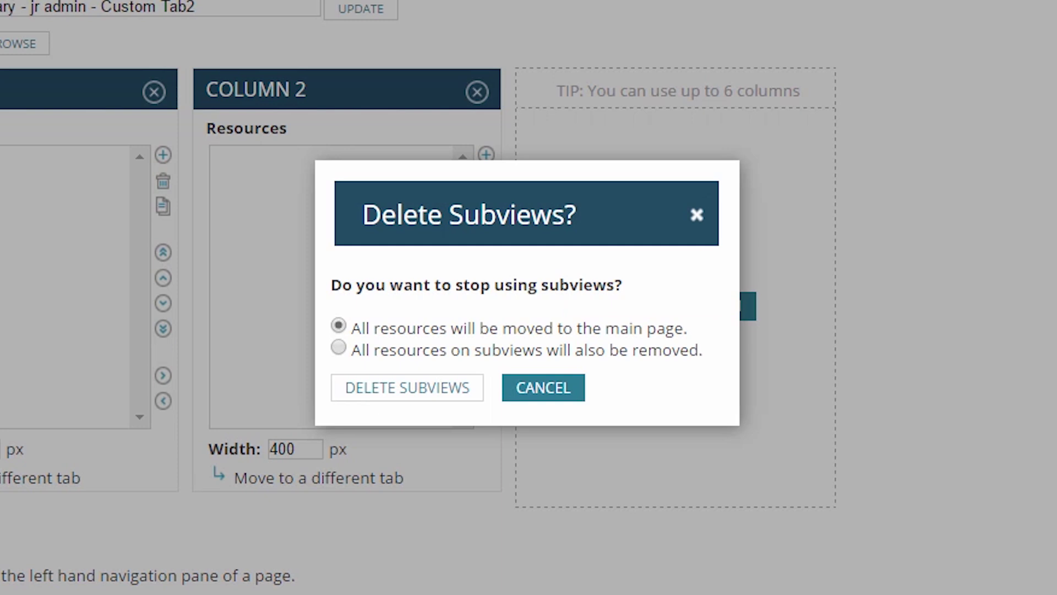
left_click(412, 390)
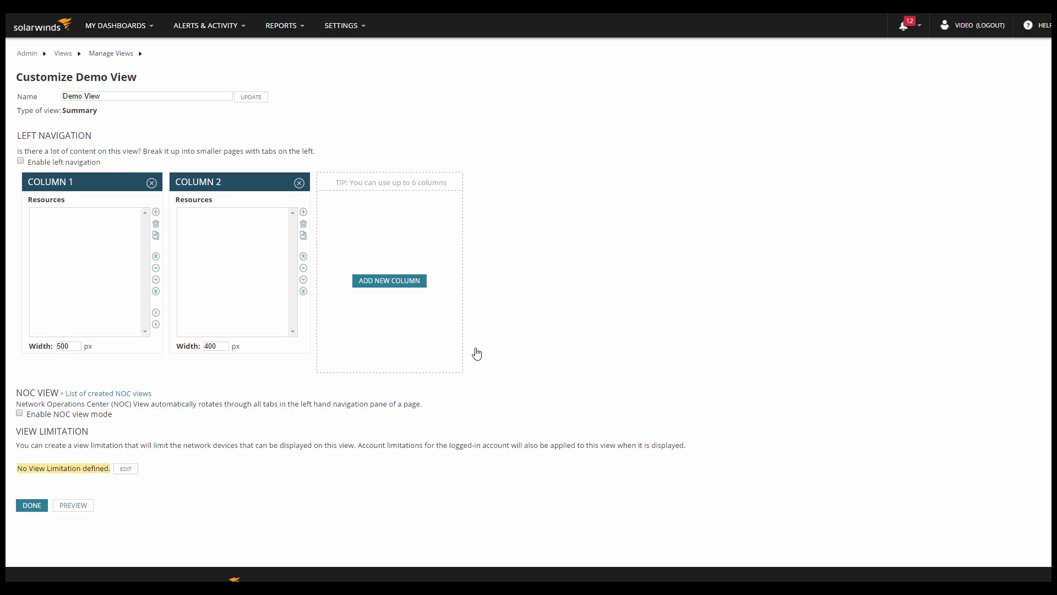
Add Columns 3 and 4, then remove both to return to two columns
left_click(386, 282)
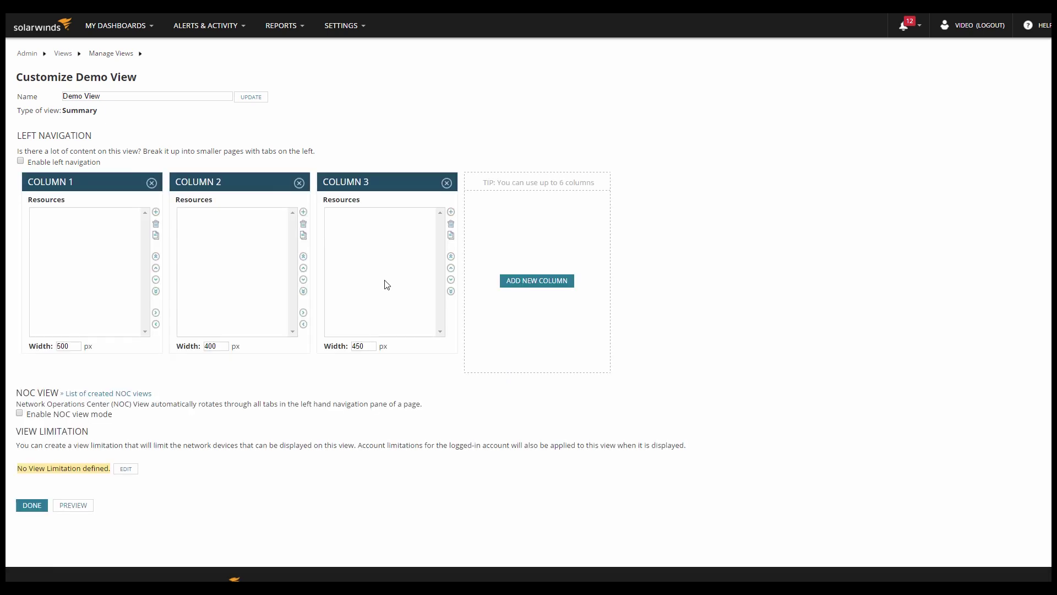
left_click(524, 284)
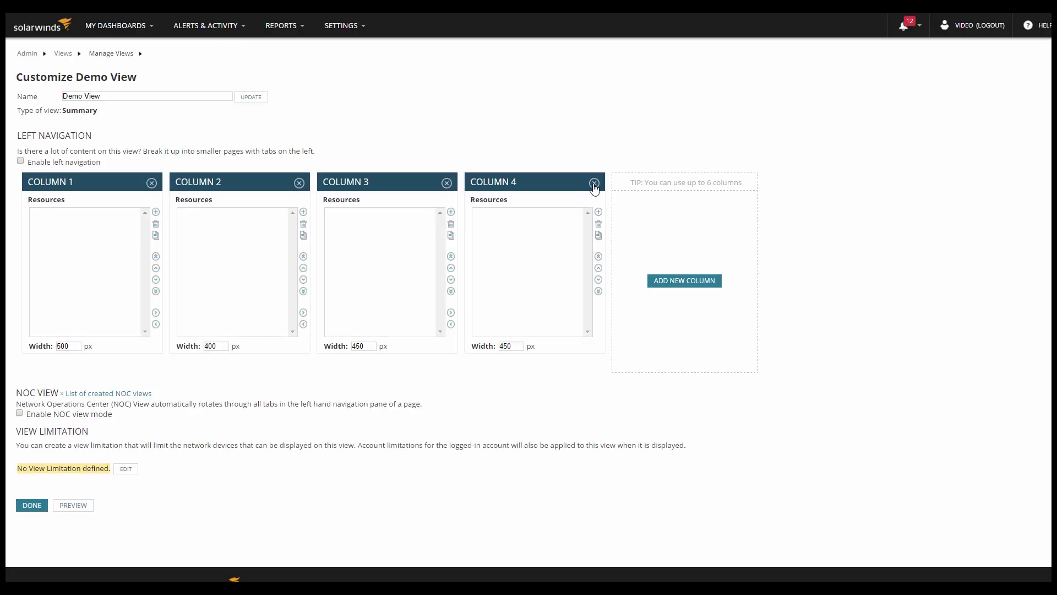
left_click(595, 183)
left_click(446, 182)
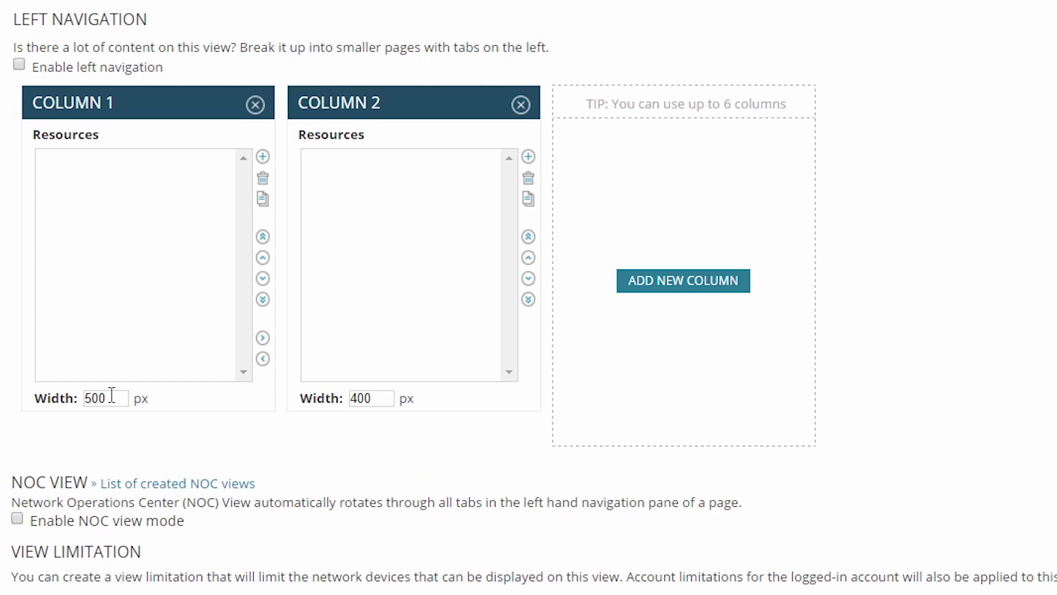
Set Column 1 width to 600 px and Column 2 width to 500 px
left_click_drag(113, 397, 80, 391)
type("600")
left_click(374, 398)
left_click_drag(374, 397, 343, 398)
type("500")
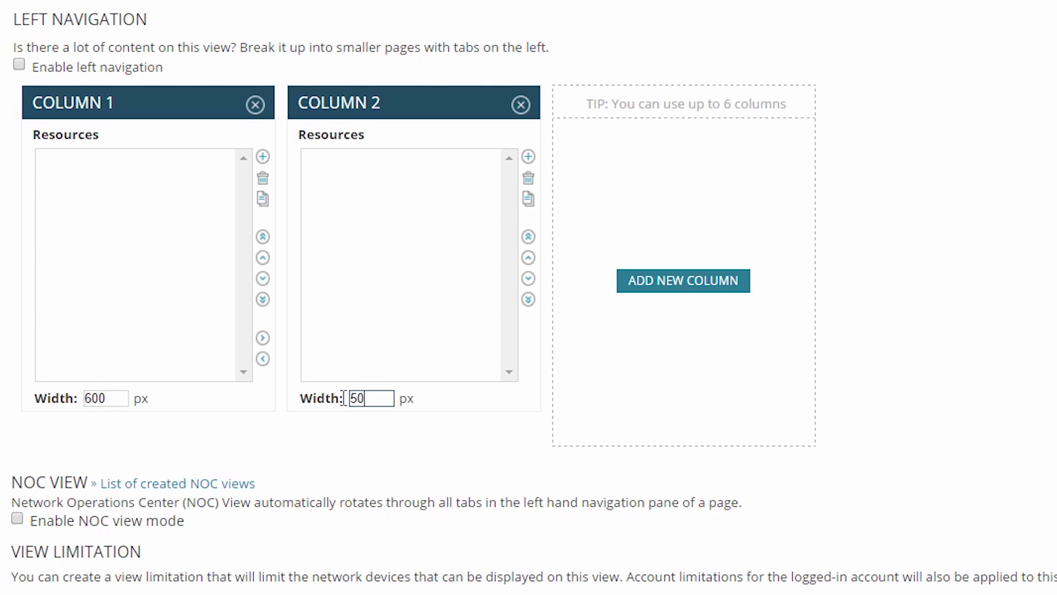